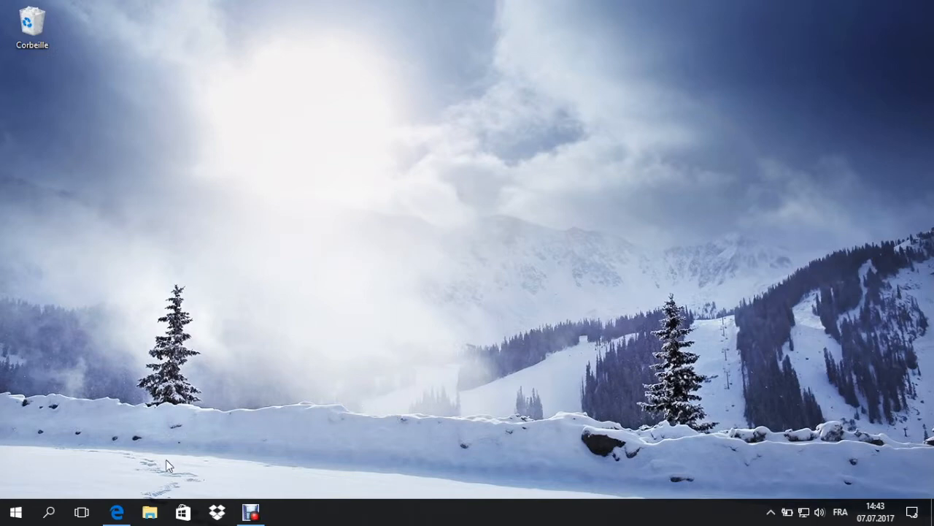
- Switch to Microsoft Edge, open the PortableApps.com home page and go to its Portable App Directory
{"action": "left_click", "coordinate": [116, 511]}
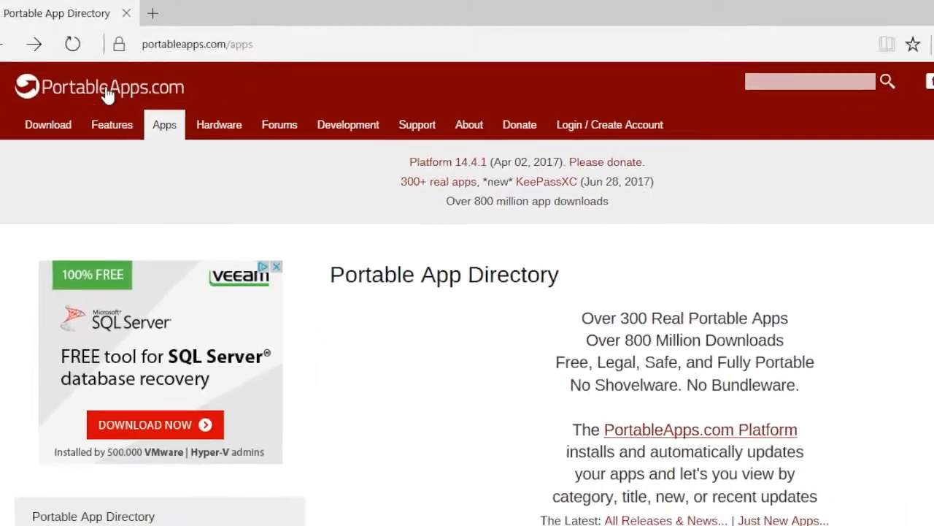
{"action": "left_click", "coordinate": [118, 131]}
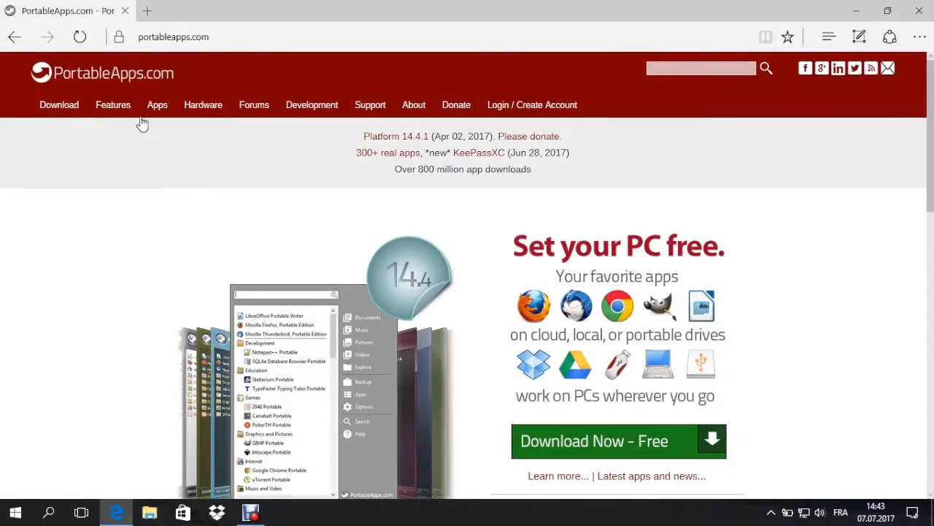
{"action": "left_click", "coordinate": [158, 117]}
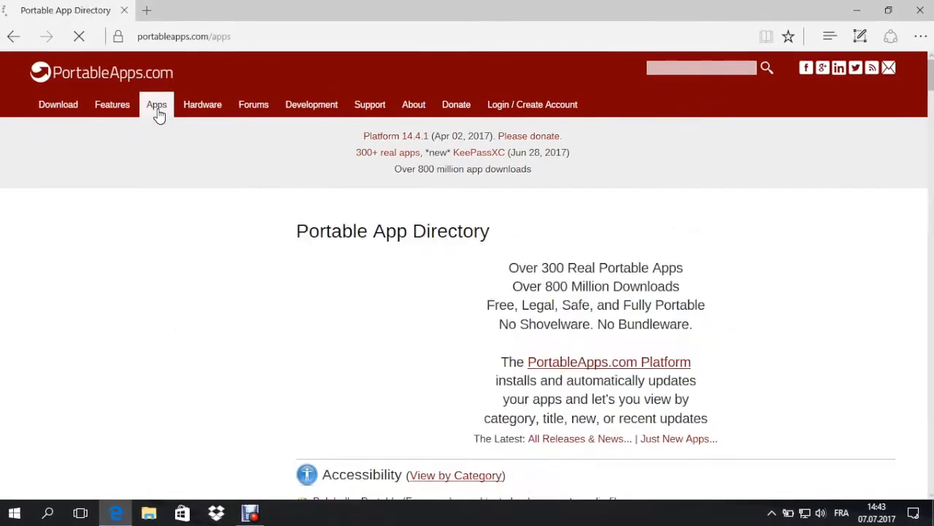
- Look through the portable app listings by category, from Accessibility and Games down to the Office programs
{"action": "scroll", "coordinate": [343, 263], "scroll_direction": "down", "scroll_amount": 4}
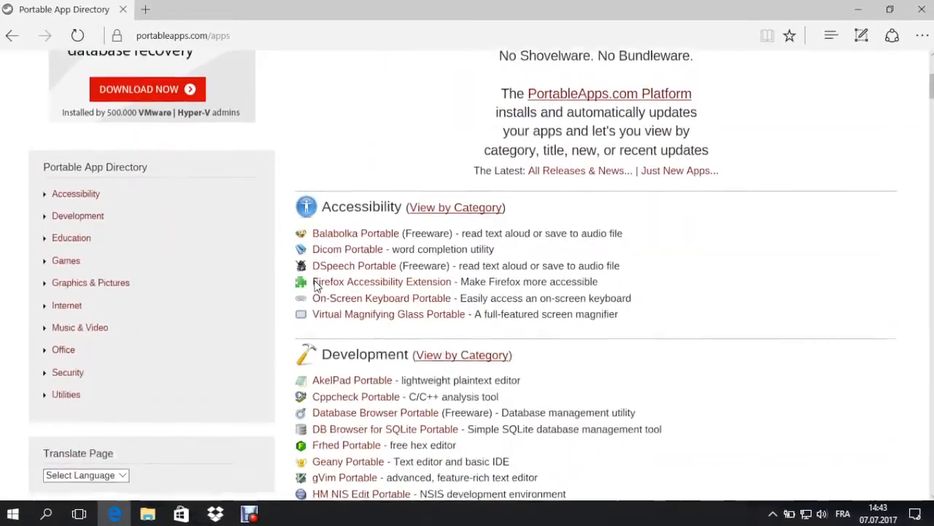
{"action": "scroll", "coordinate": [378, 227], "scroll_direction": "down", "scroll_amount": 15}
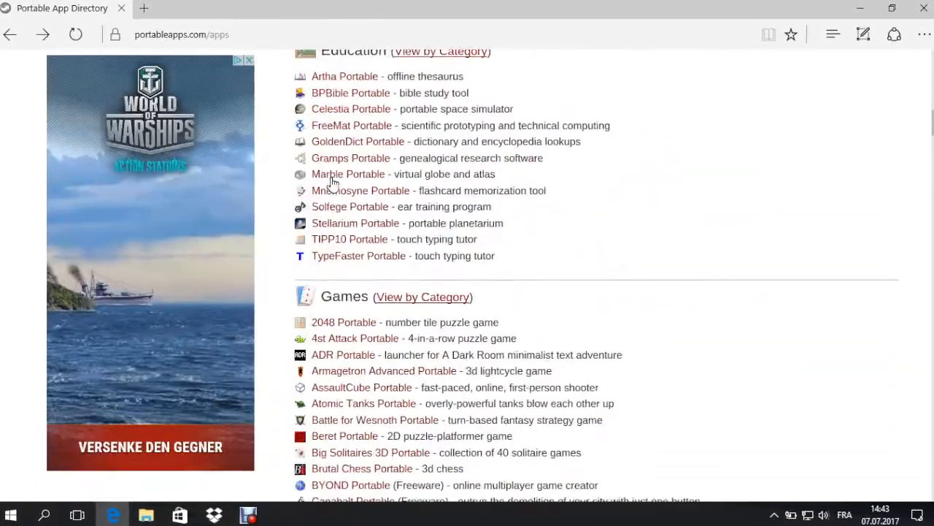
{"action": "scroll", "coordinate": [447, 178], "scroll_direction": "down", "scroll_amount": 10}
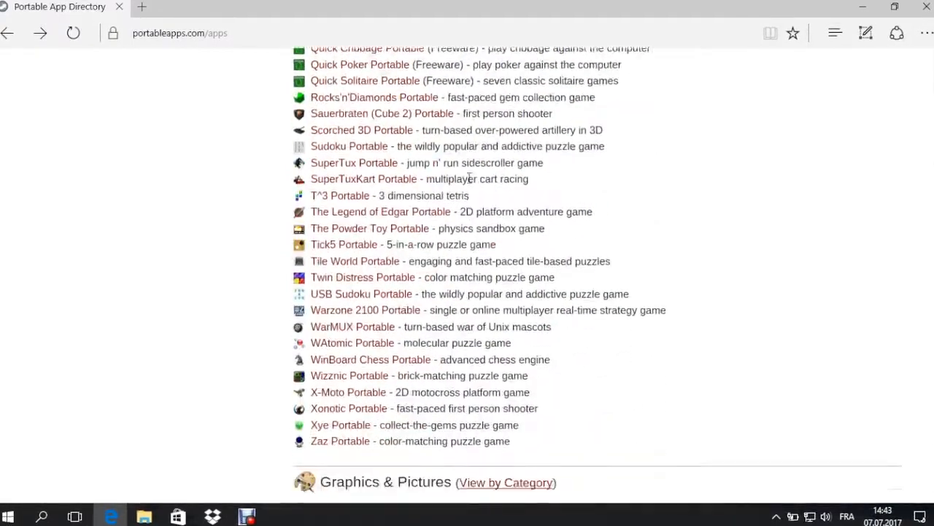
{"action": "scroll", "coordinate": [491, 180], "scroll_direction": "down", "scroll_amount": 11}
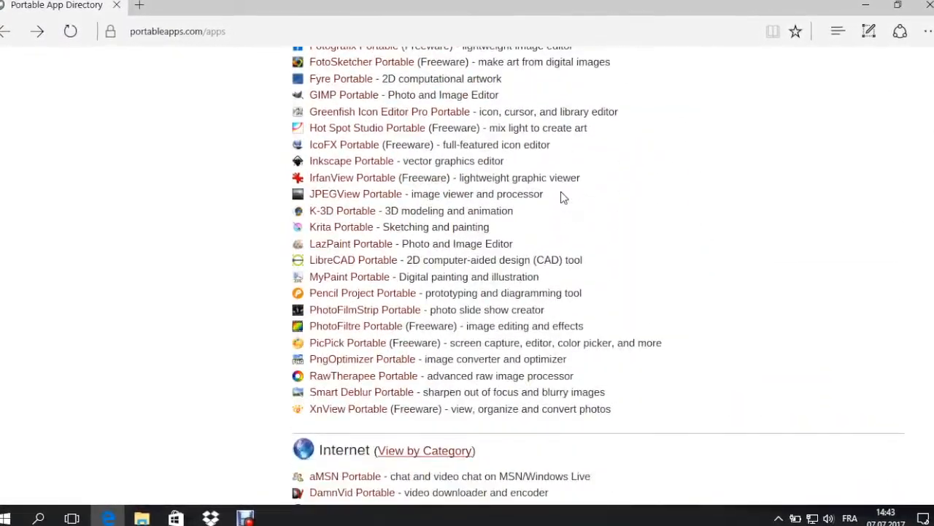
{"action": "scroll", "coordinate": [577, 227], "scroll_direction": "down", "scroll_amount": 5}
{"action": "scroll", "coordinate": [576, 220], "scroll_direction": "up", "scroll_amount": 3}
{"action": "scroll", "coordinate": [576, 221], "scroll_direction": "up", "scroll_amount": 20}
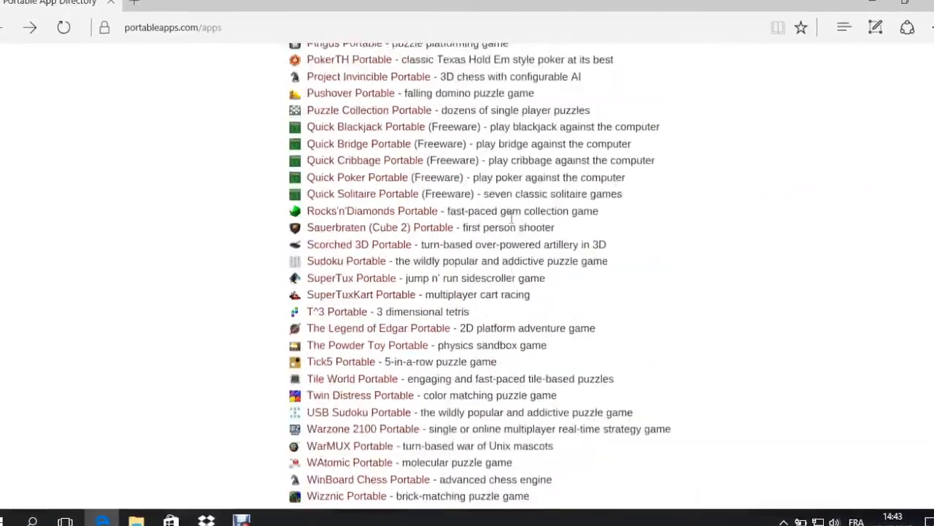
{"action": "scroll", "coordinate": [511, 221], "scroll_direction": "up", "scroll_amount": 7}
{"action": "scroll", "coordinate": [511, 219], "scroll_direction": "down", "scroll_amount": 10}
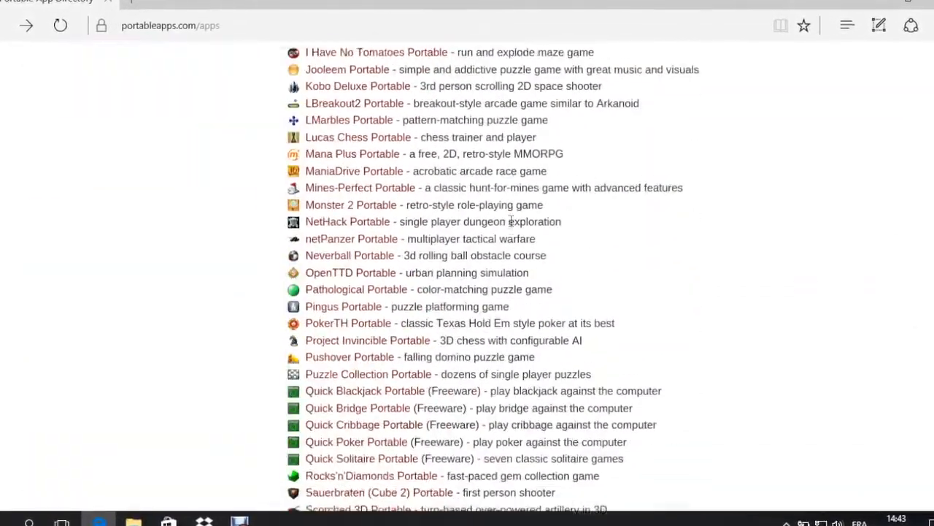
{"action": "scroll", "coordinate": [511, 221], "scroll_direction": "down", "scroll_amount": 10}
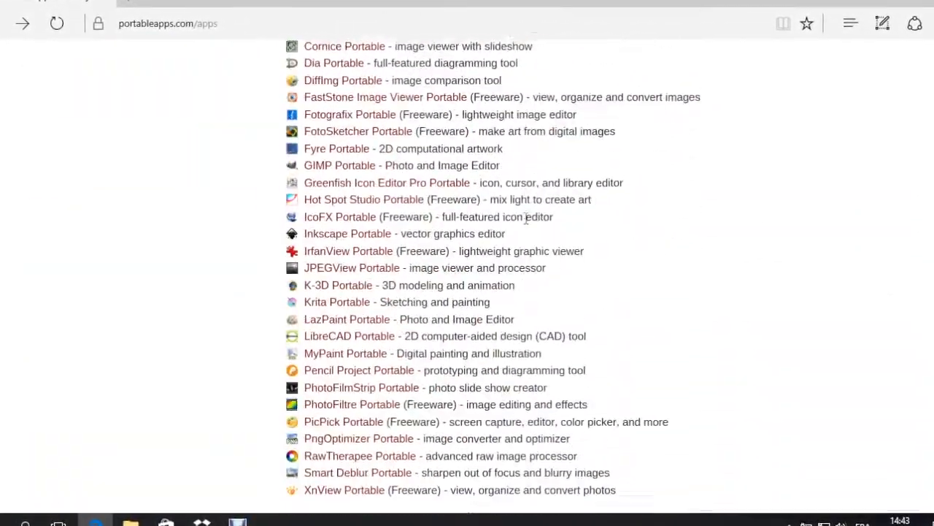
{"action": "scroll", "coordinate": [530, 230], "scroll_direction": "down", "scroll_amount": 5}
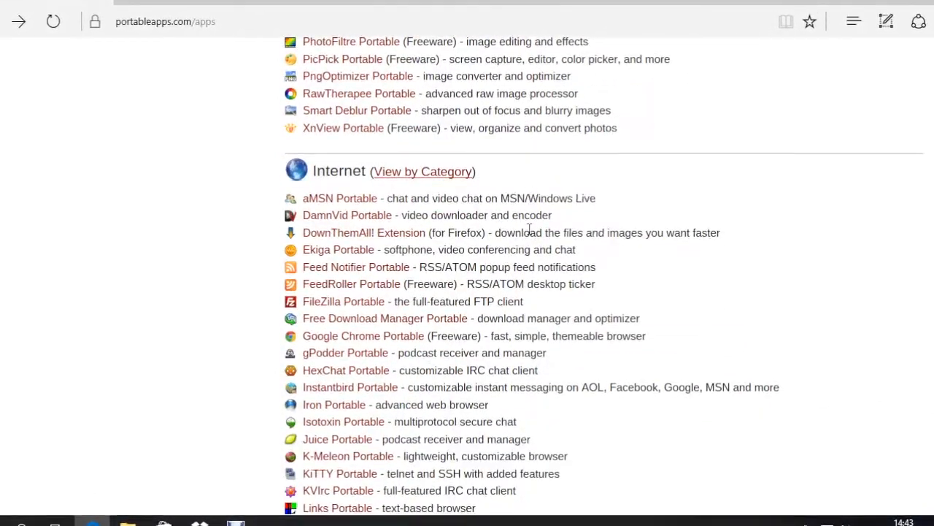
{"action": "scroll", "coordinate": [529, 229], "scroll_direction": "down", "scroll_amount": 9}
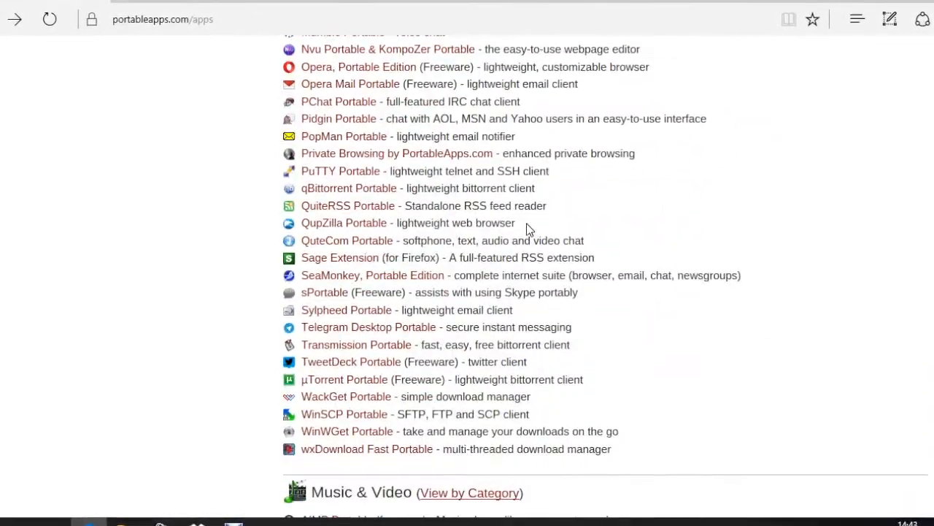
{"action": "scroll", "coordinate": [529, 229], "scroll_direction": "down", "scroll_amount": 10}
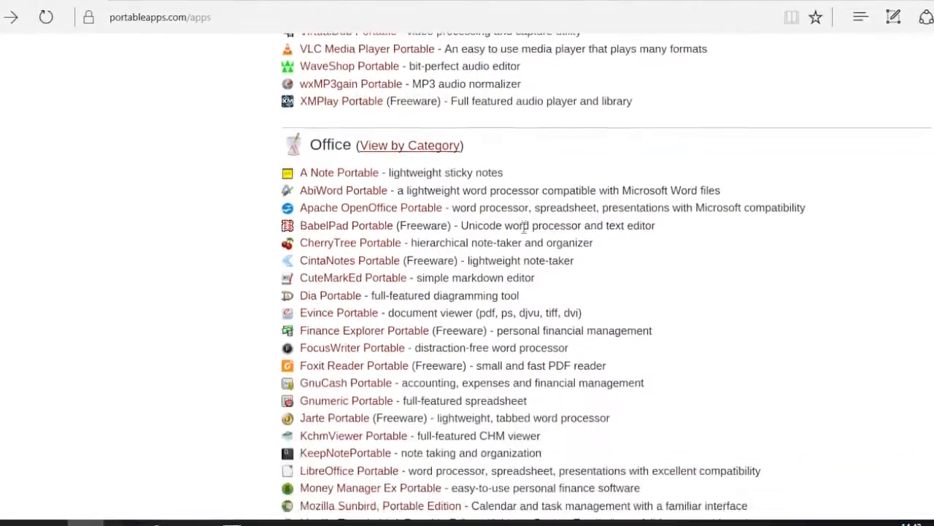
{"action": "scroll", "coordinate": [522, 237], "scroll_direction": "down", "scroll_amount": 2}
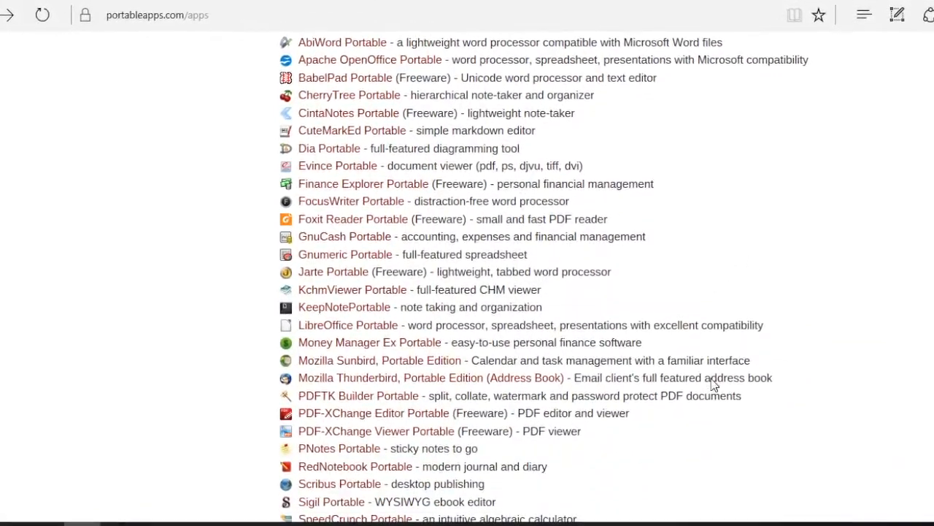
- Open the LibreOffice Portable page, save the standard multilingual 5.3.3 installer and dismiss the download notification
{"action": "left_click", "coordinate": [337, 329]}
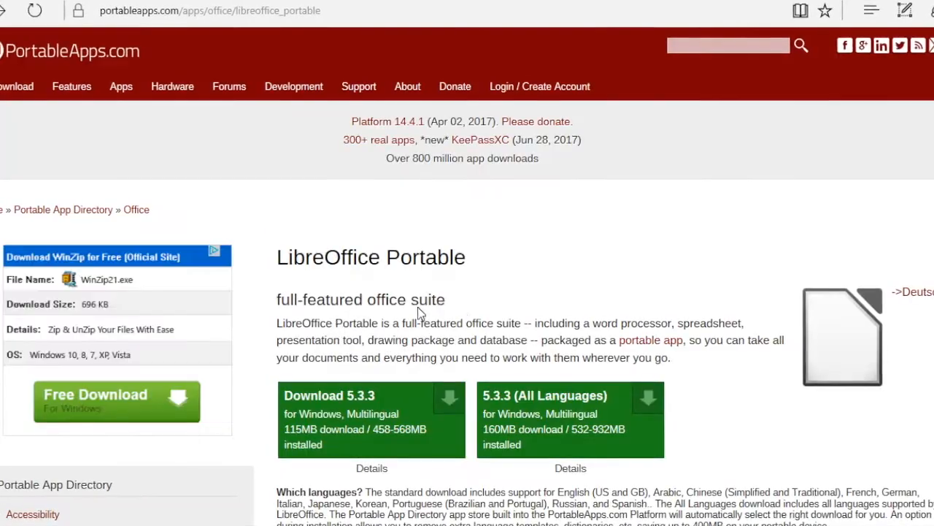
{"action": "scroll", "coordinate": [366, 307], "scroll_direction": "down", "scroll_amount": 1}
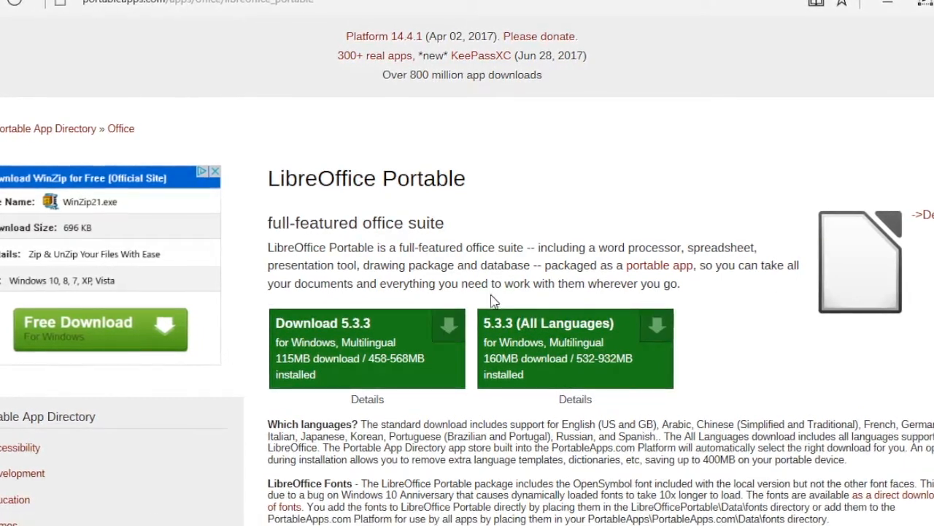
{"action": "left_click_drag", "start_coordinate": [330, 358], "coordinate": [330, 359]}
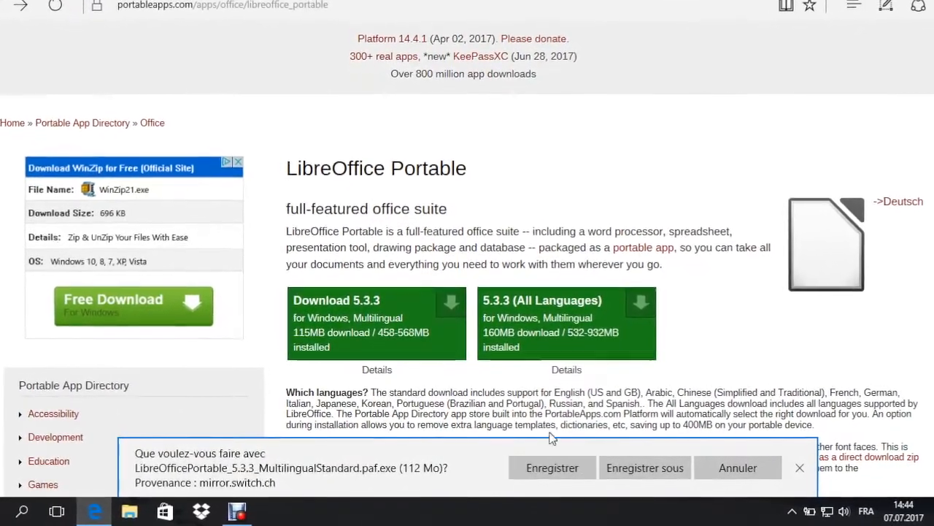
{"action": "left_click", "coordinate": [552, 467]}
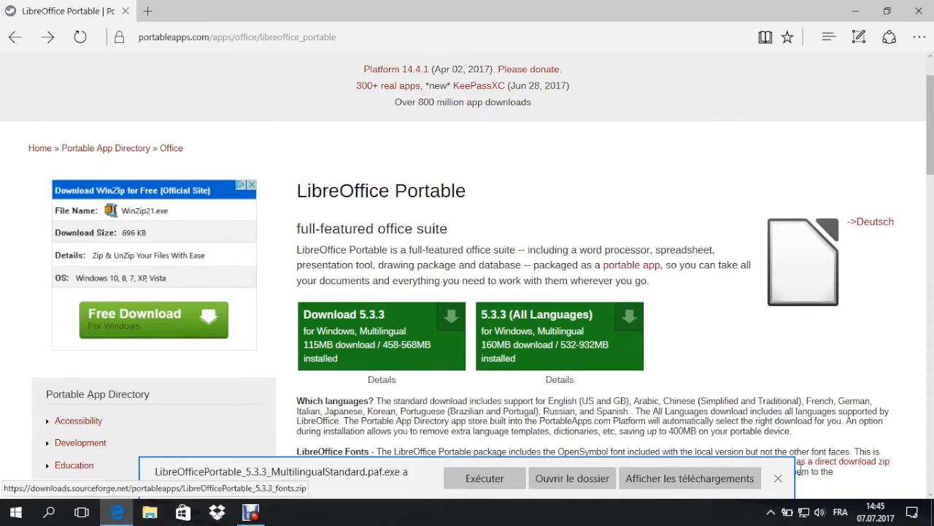
{"action": "left_click", "coordinate": [778, 478]}
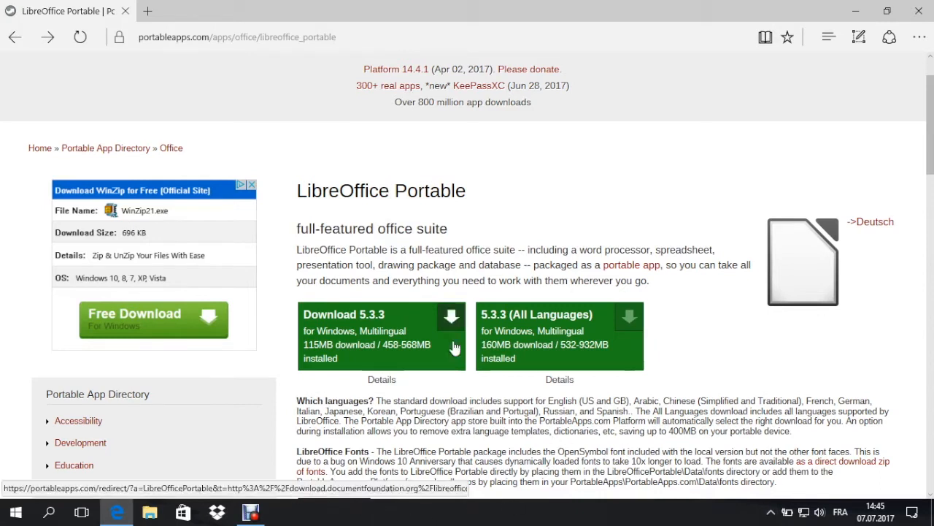
- Switch to File Explorer and show the contents of the SANDISK (G:) drive
{"action": "left_click", "coordinate": [149, 512]}
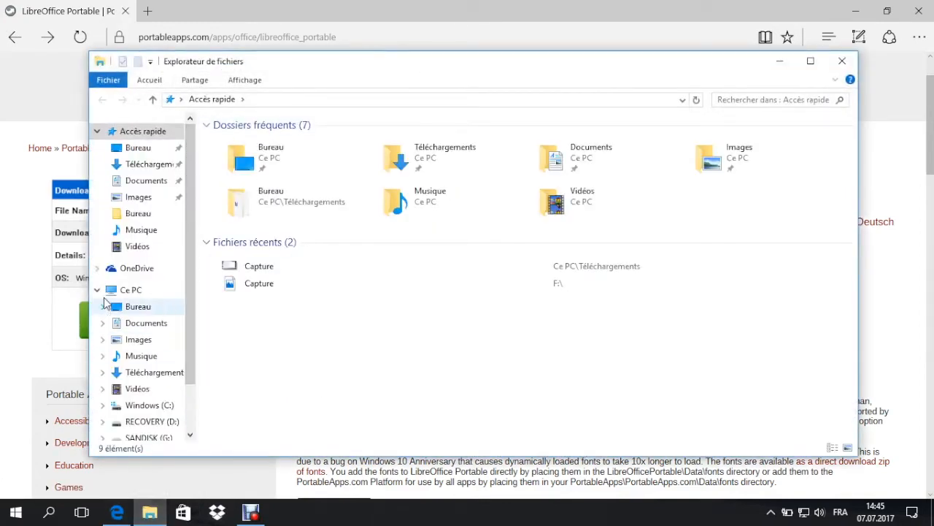
{"action": "scroll", "coordinate": [127, 216], "scroll_direction": "down", "scroll_amount": 2}
{"action": "scroll", "coordinate": [127, 217], "scroll_direction": "down", "scroll_amount": 1}
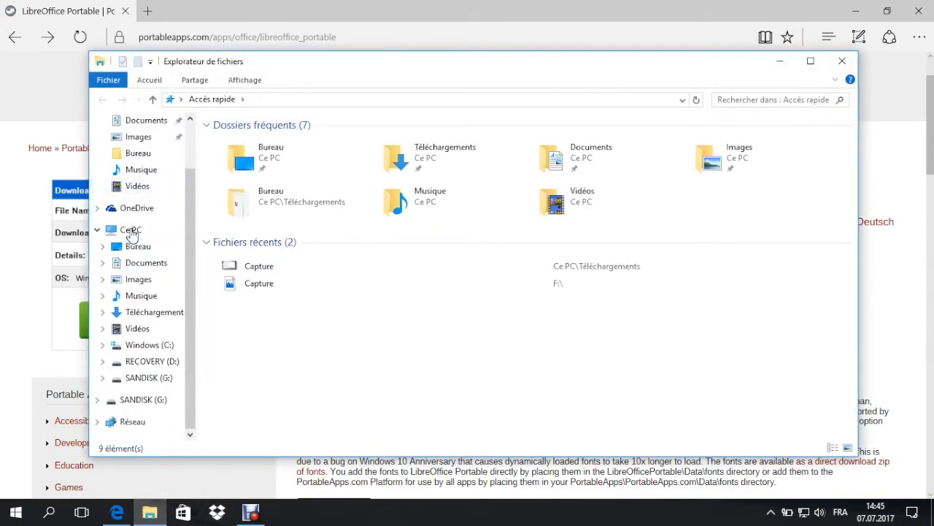
{"action": "left_click", "coordinate": [155, 381]}
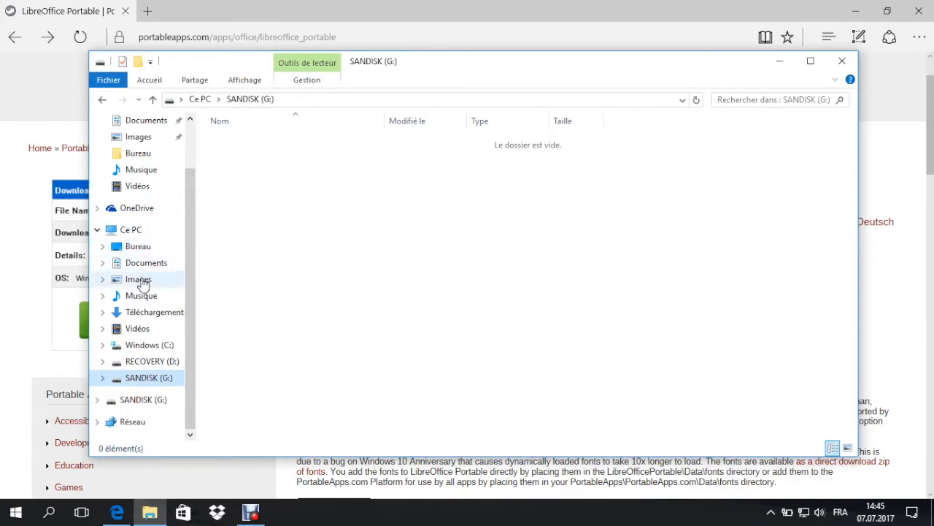
- Copy the LibreOfficePortable_5.3.3 installer from the Téléchargements folder to the SANDISK (G:) drive and open that drive
{"action": "left_click", "coordinate": [141, 313]}
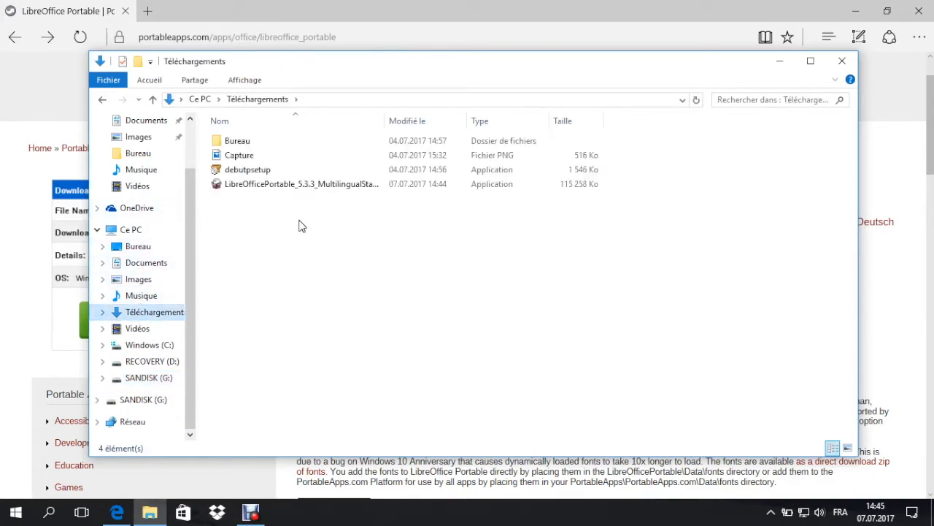
{"action": "mouse_move", "coordinate": [233, 188]}
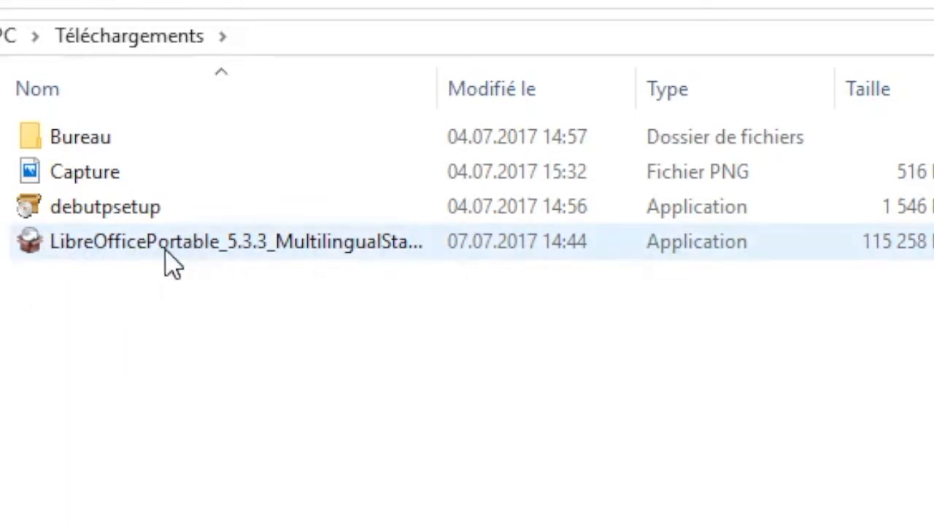
{"action": "left_click_drag", "start_coordinate": [91, 259], "coordinate": [102, 340]}
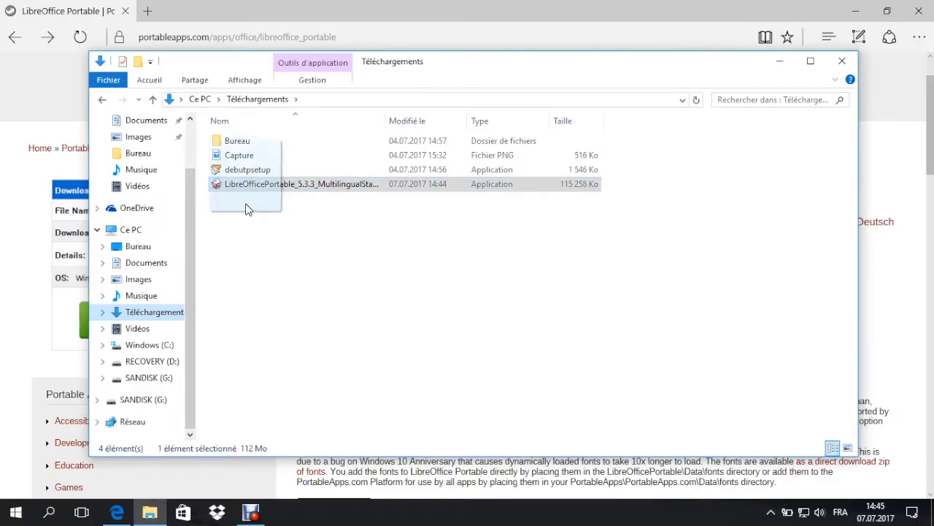
{"action": "left_click_drag", "start_coordinate": [246, 225], "coordinate": [145, 383]}
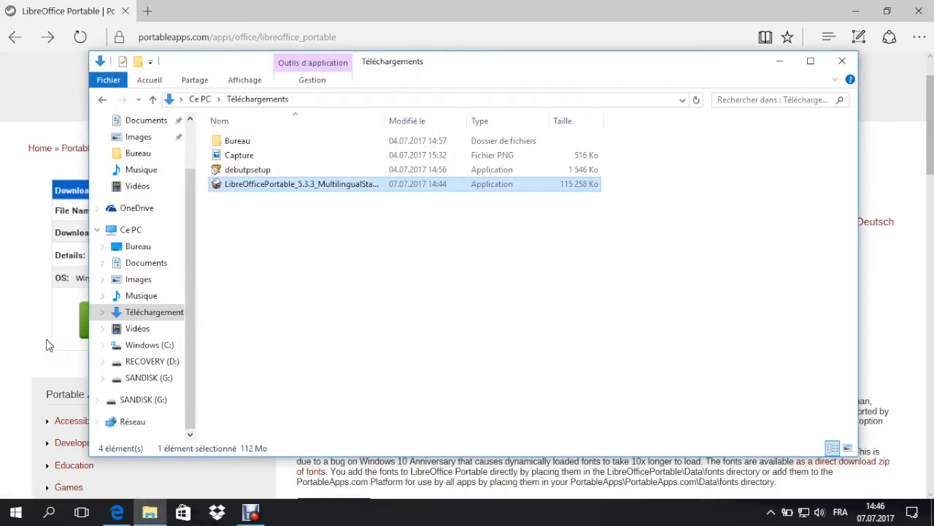
{"action": "left_click", "coordinate": [144, 379]}
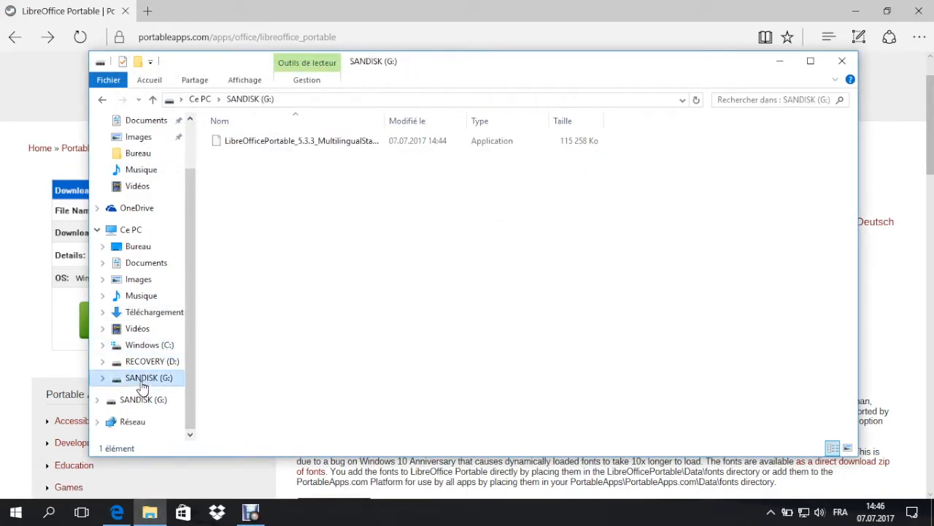
- Run the LibreOffice Portable installer from the SANDISK (G:) drive with Français as the installer language
{"action": "left_click", "coordinate": [260, 143]}
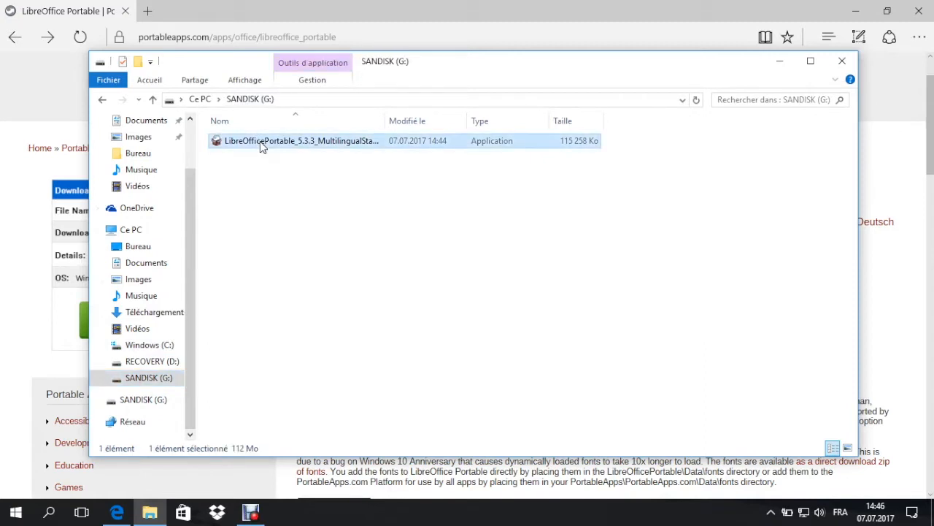
{"action": "double_click", "coordinate": [266, 144]}
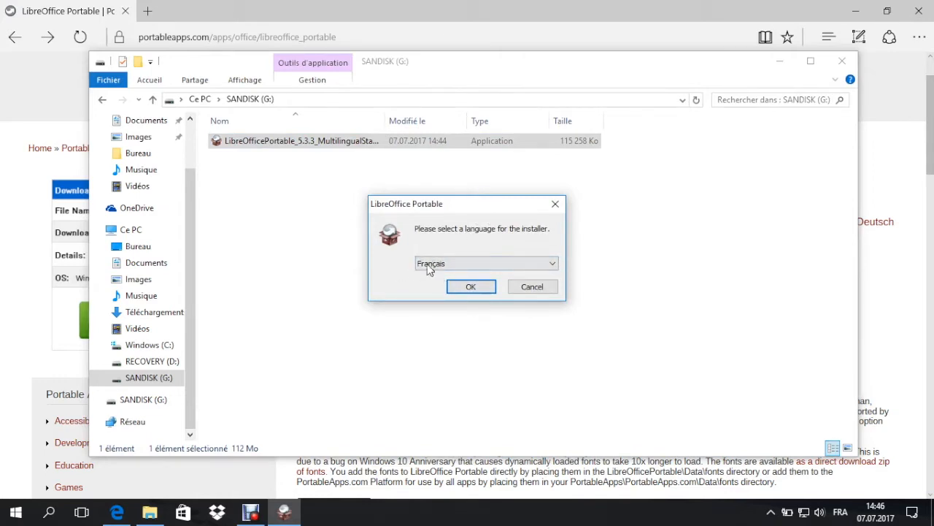
{"action": "left_click", "coordinate": [470, 292]}
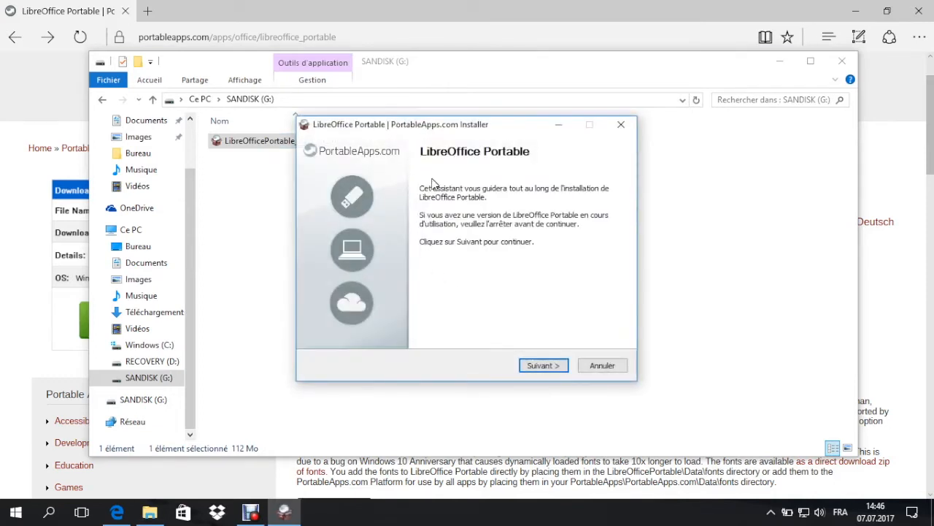
- Install LibreOffice Portable in G:\LibreOfficePortable without removing extra languages, finish the installer and close the browser
{"action": "left_click", "coordinate": [549, 367]}
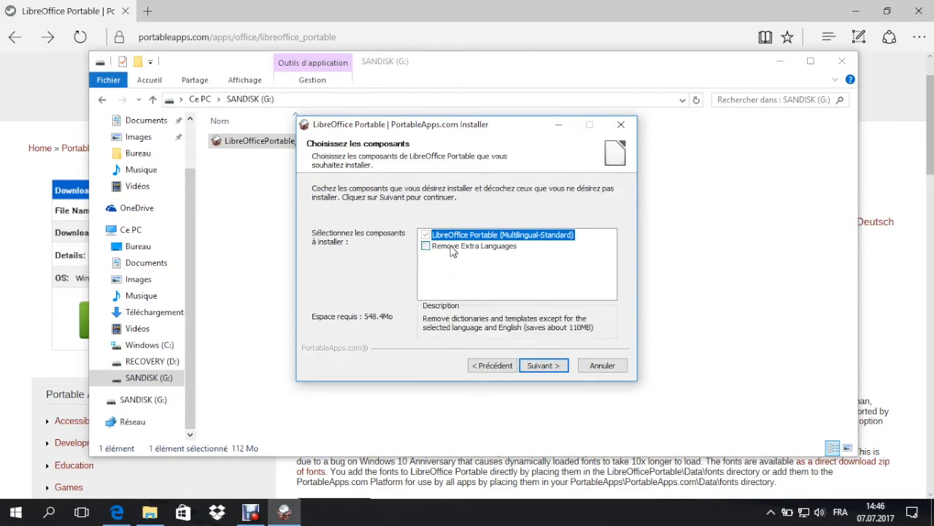
{"action": "left_click", "coordinate": [548, 366]}
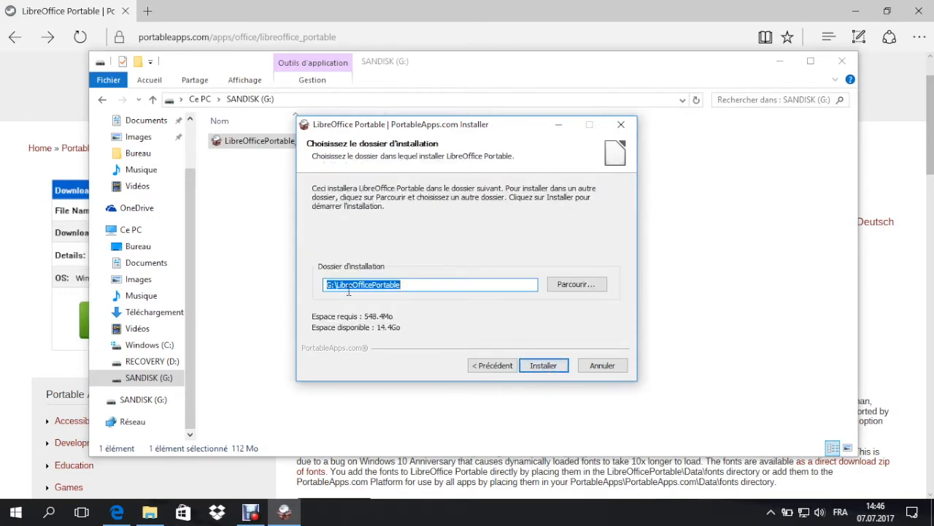
{"action": "left_click", "coordinate": [540, 365]}
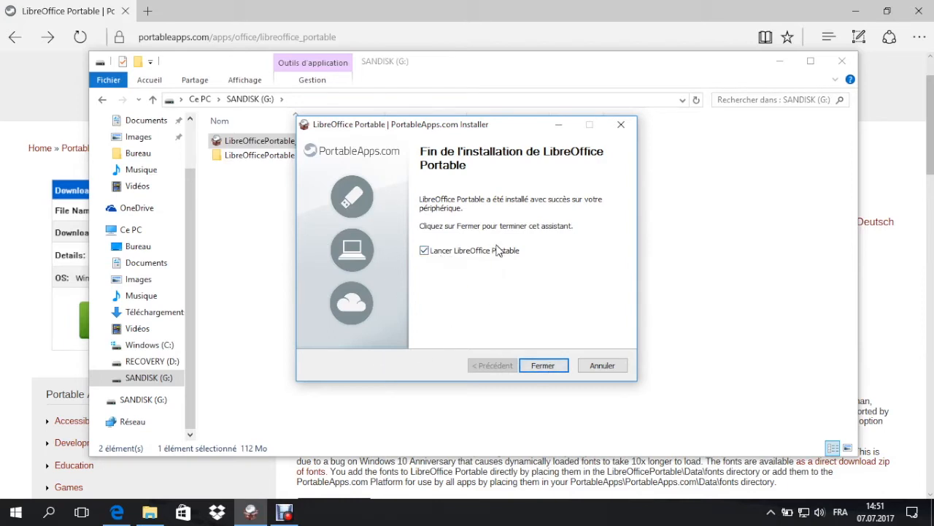
{"action": "left_click", "coordinate": [541, 371]}
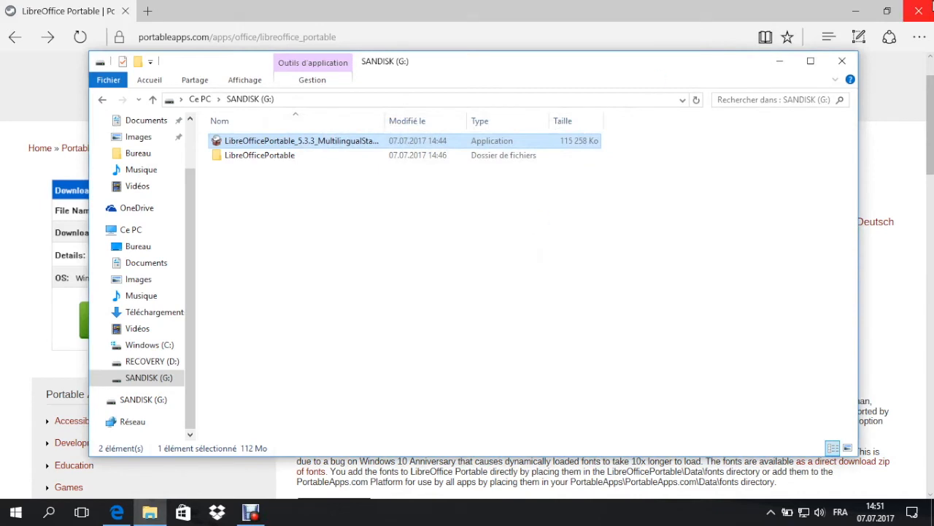
{"action": "left_click", "coordinate": [920, 10]}
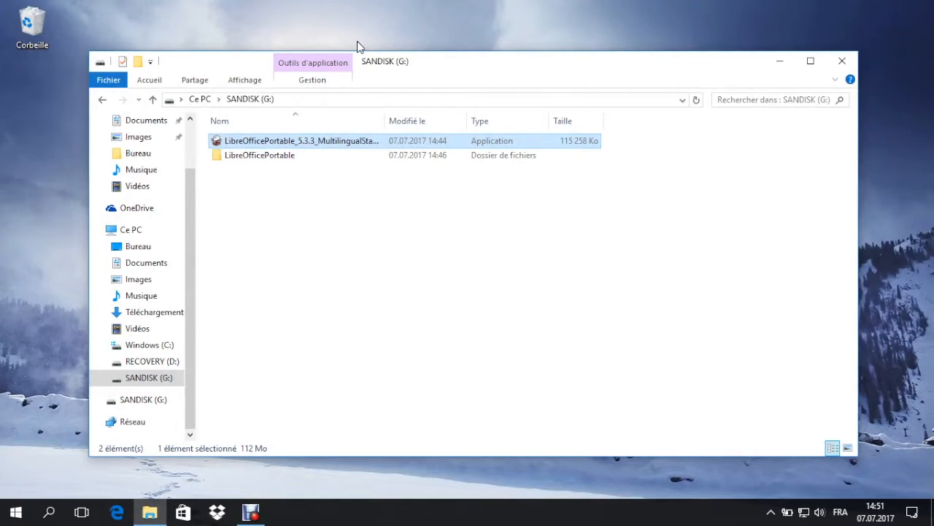
- Bring the LibreOffice start window in front of the file window and create a new Writer text document
{"action": "left_click_drag", "start_coordinate": [384, 64], "coordinate": [436, 62]}
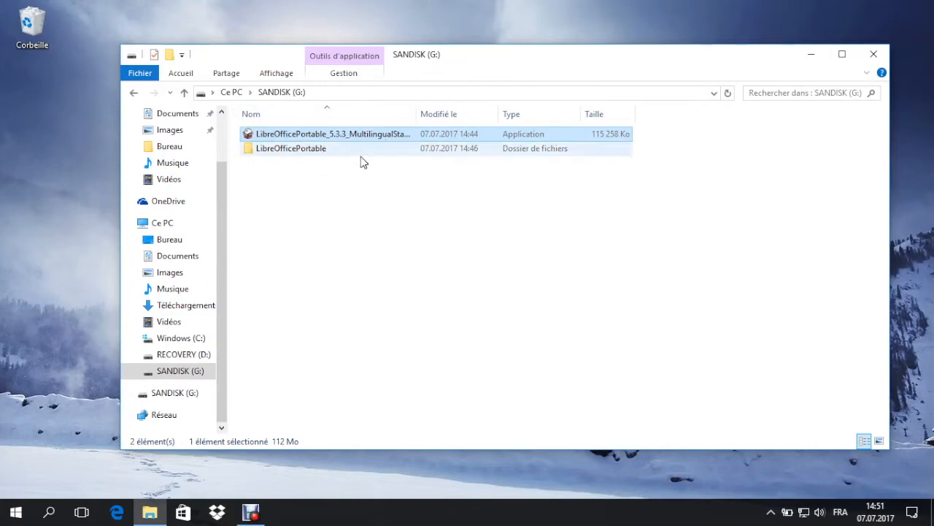
{"action": "double_click", "coordinate": [285, 139]}
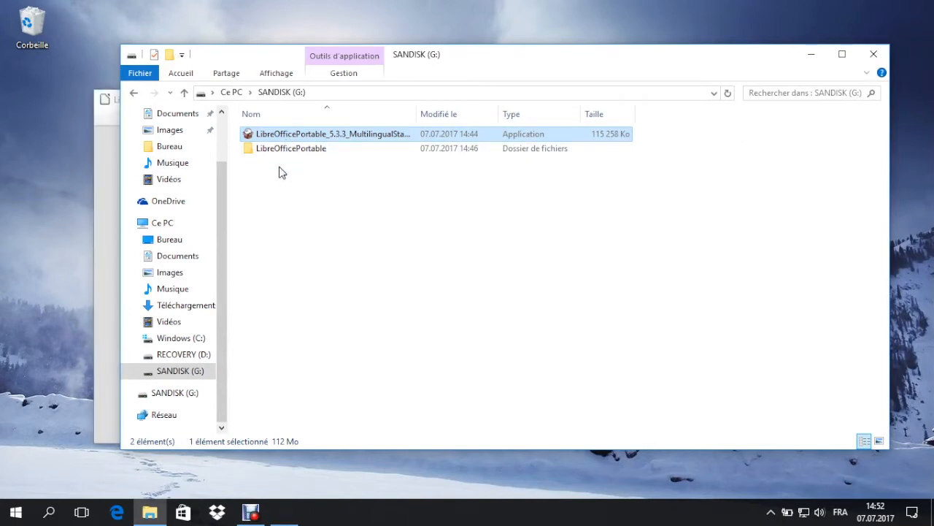
{"action": "left_click", "coordinate": [109, 162]}
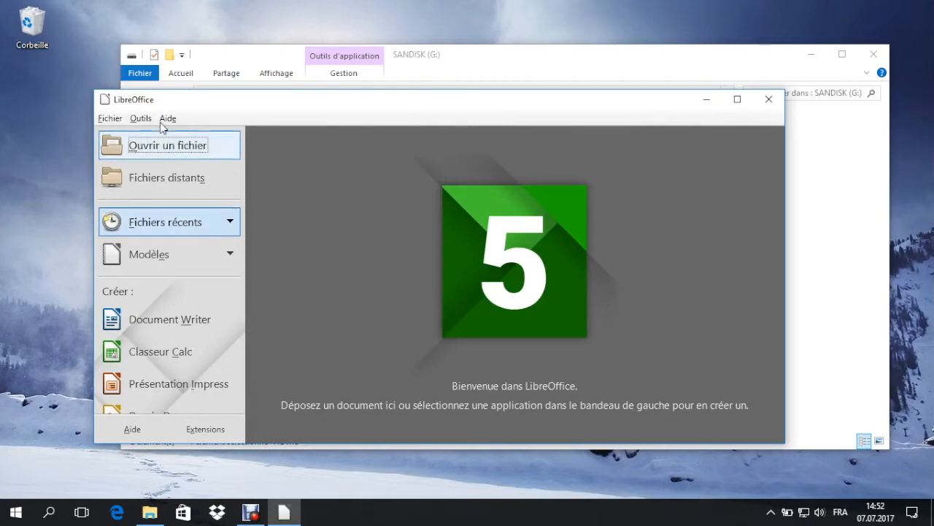
{"action": "left_click", "coordinate": [111, 119]}
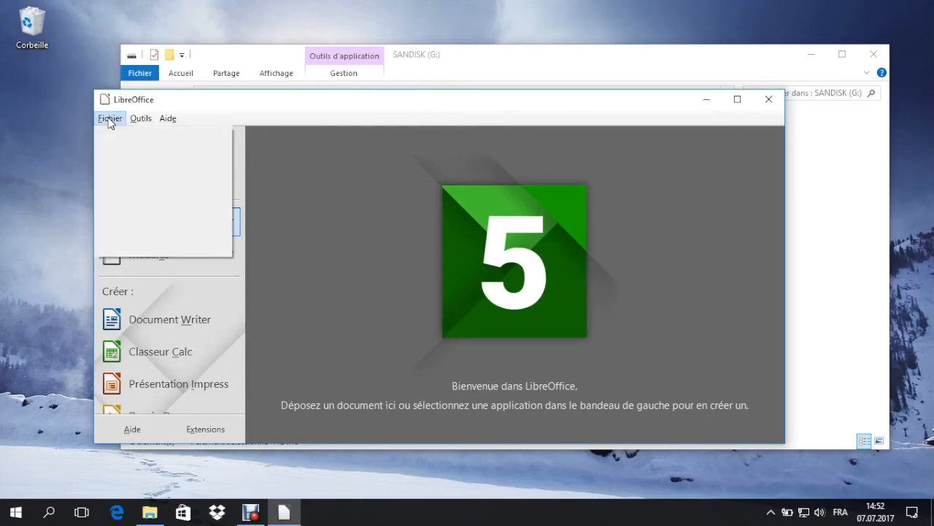
{"action": "mouse_move", "coordinate": [128, 140]}
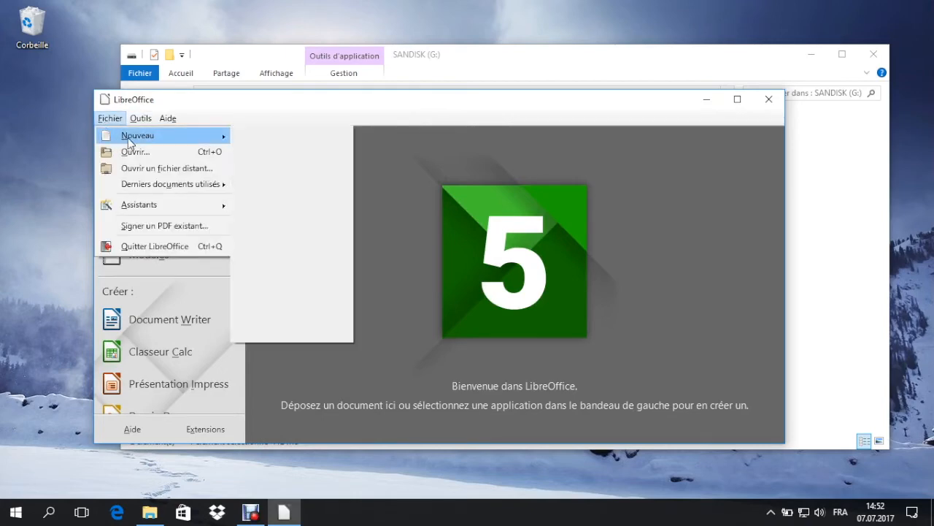
{"action": "left_click", "coordinate": [269, 135]}
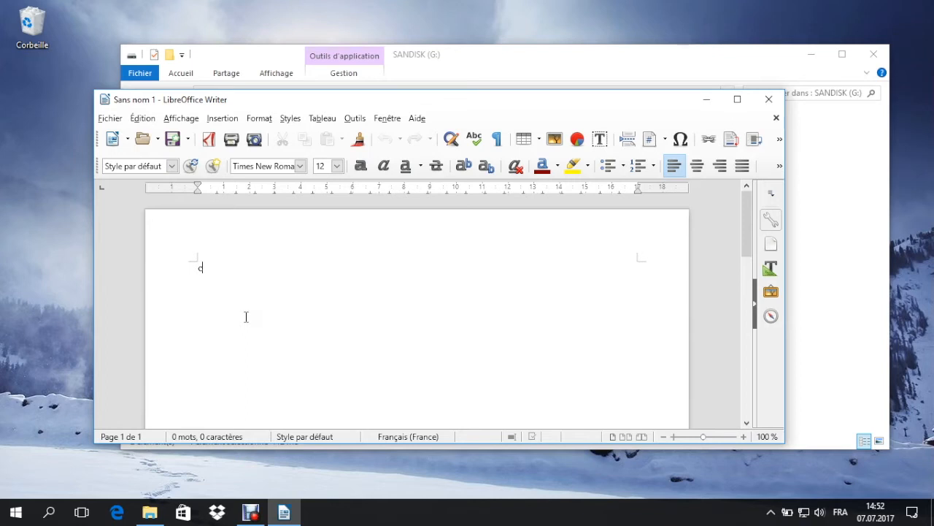
- Enter the test text "cela fonctionne" in the empty document and delete it again
{"action": "type", "text": "ela fonctionne^^^^^^^^^^^^^^"}
{"action": "key", "text": "BackSpace"}
{"action": "key", "text": "BackSpace"}
{"action": "key", "text": "BackSpace"}
{"action": "key", "text": "BackSpace"}
{"action": "key", "text": "BackSpace"}
{"action": "key", "text": "BackSpace"}
{"action": "key", "text": "BackSpace"}
{"action": "key", "text": "BackSpace"}
{"action": "key", "text": "BackSpace"}
{"action": "key", "text": "BackSpace"}
{"action": "key", "text": "BackSpace"}
{"action": "key", "text": "BackSpace"}
{"action": "key", "text": "BackSpace"}
{"action": "key", "text": "BackSpace"}
{"action": "key", "text": "BackSpace"}
{"action": "key", "text": "BackSpace"}
{"action": "key", "text": "BackSpace"}
{"action": "key", "text": "BackSpace"}
{"action": "key", "text": "BackSpace"}
{"action": "key", "text": "BackSpace"}
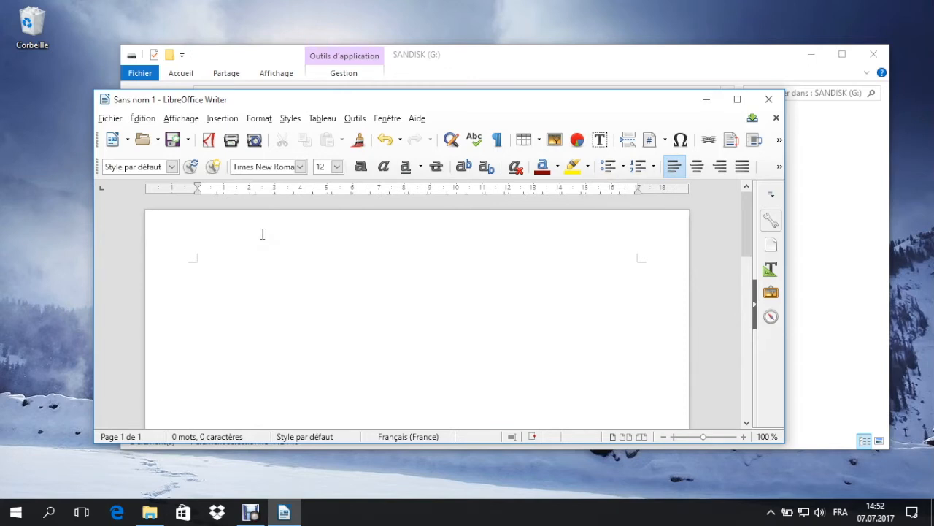
- Write "j'écris quelque chose" in the empty Writer document
{"action": "mouse_move", "coordinate": [757, 121]}
{"action": "type", "text": "s quelque"}
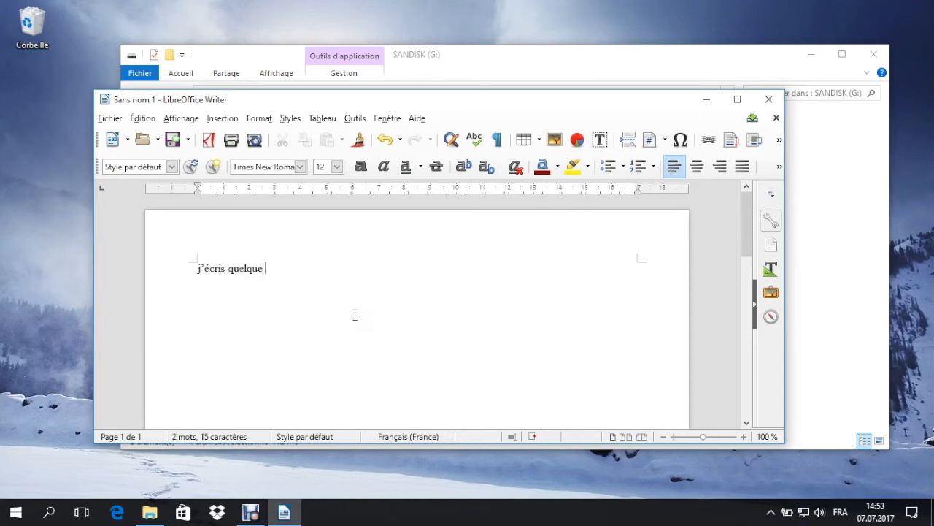
{"action": "type", "text": " chose"}
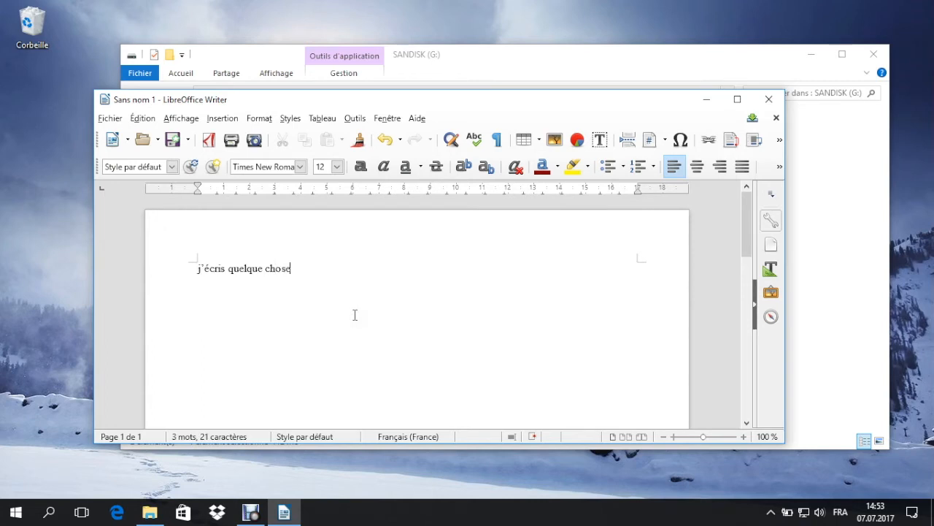
- Save the document as "Sans nom 1" in ODF text format (.odt) on the SANDISK (G:) drive
{"action": "left_click", "coordinate": [189, 139]}
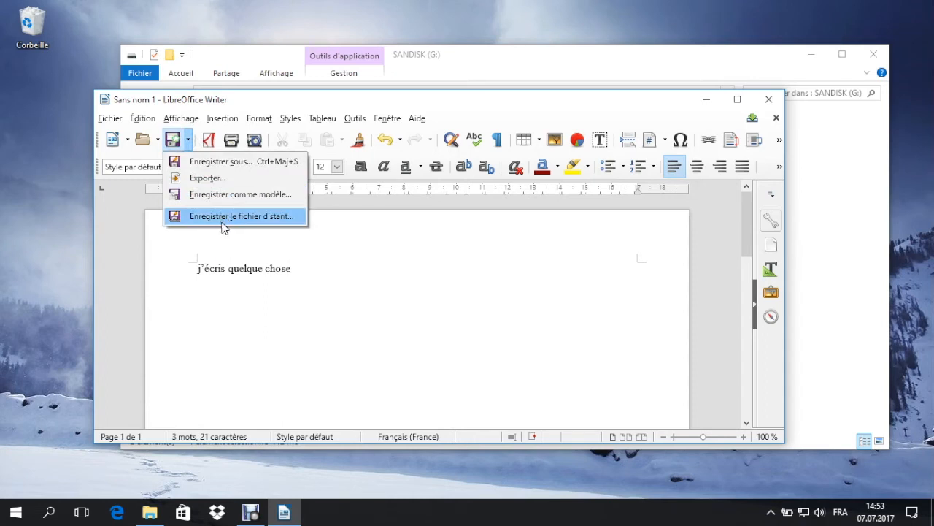
{"action": "left_click", "coordinate": [219, 162]}
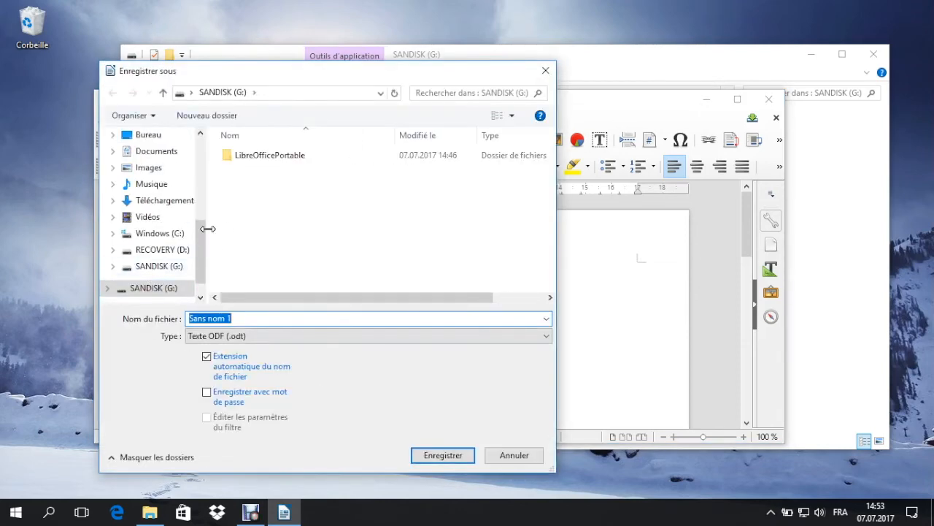
{"action": "scroll", "coordinate": [186, 248], "scroll_direction": "down", "scroll_amount": 2}
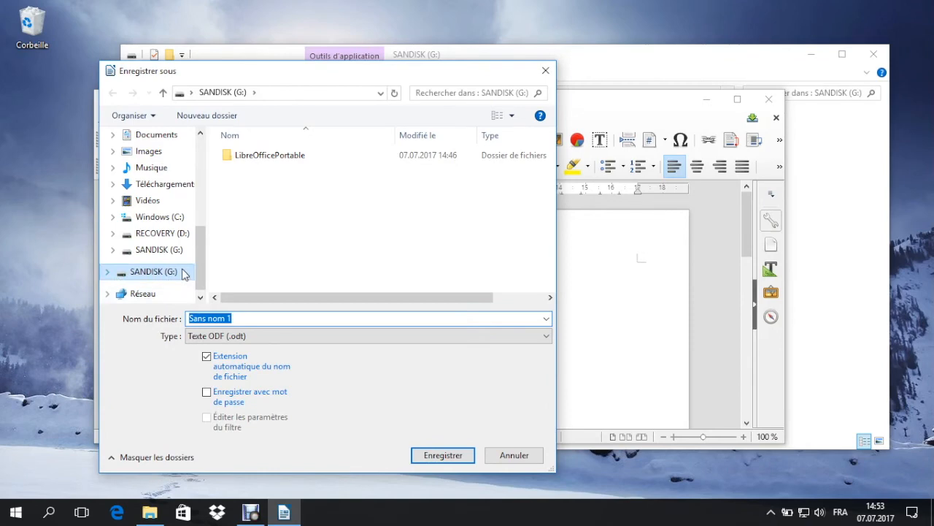
{"action": "left_click", "coordinate": [443, 454]}
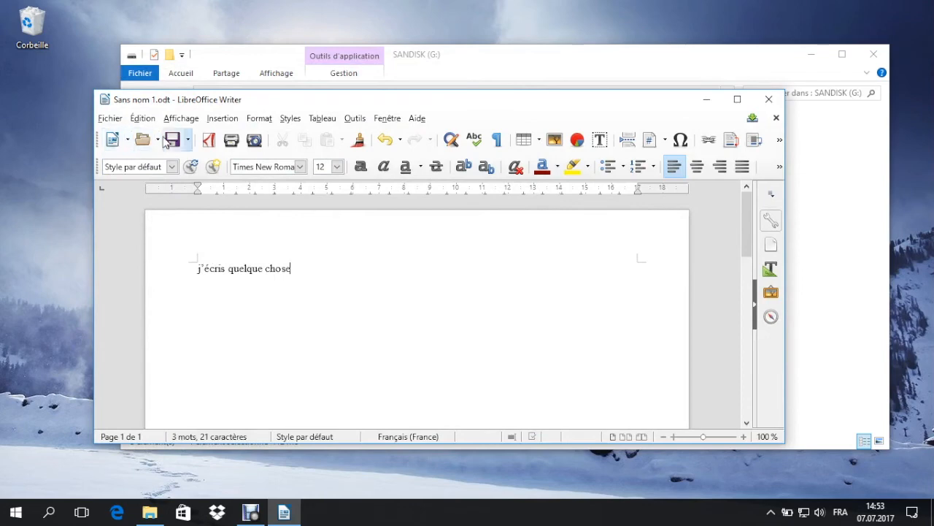
- Check the list of recently used documents and close the Writer window
{"action": "left_click", "coordinate": [157, 139]}
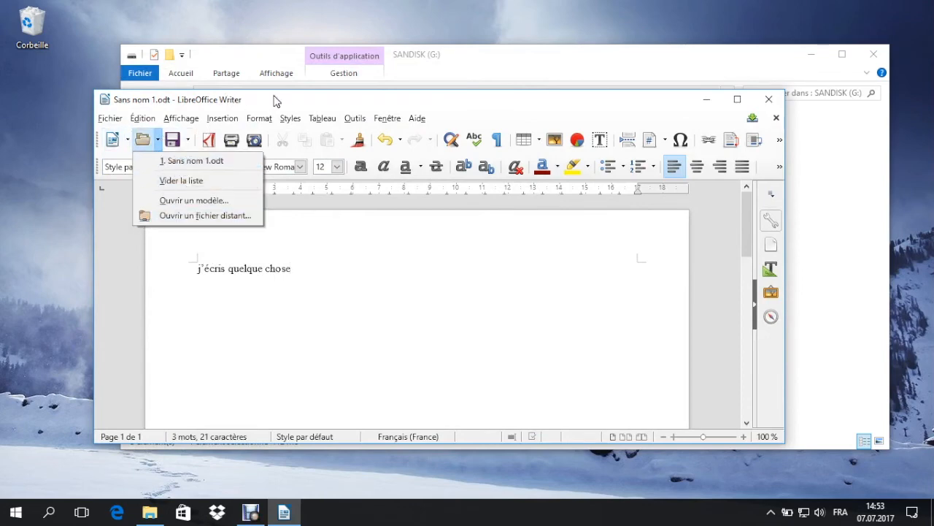
{"action": "left_click", "coordinate": [274, 99]}
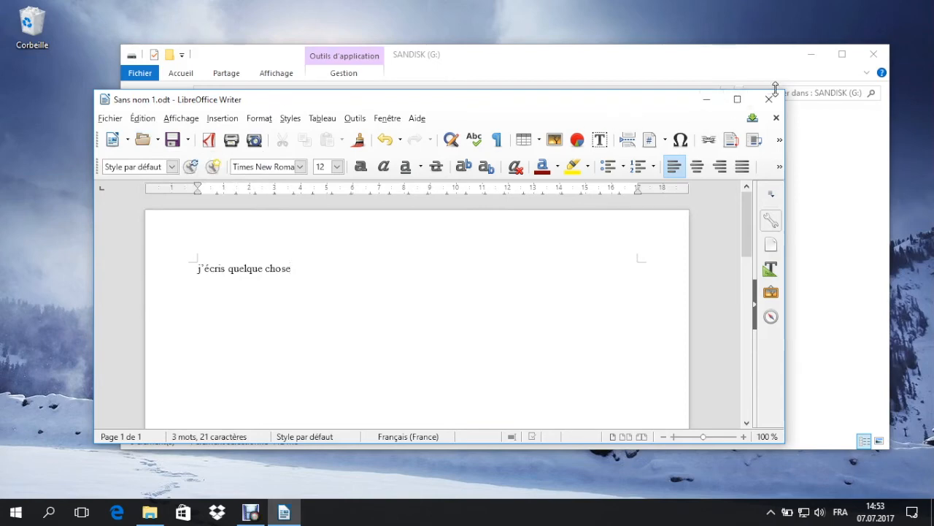
{"action": "left_click", "coordinate": [768, 99]}
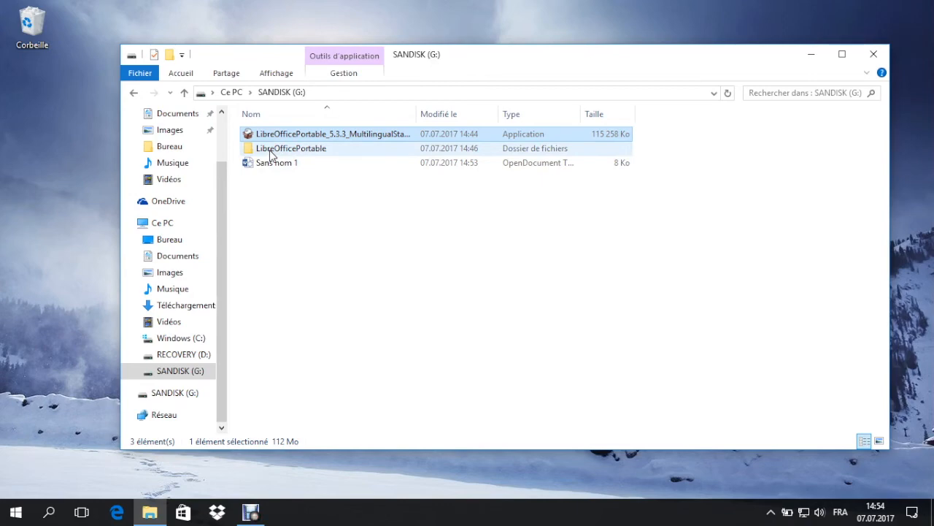
- Open the LibreOfficePortable folder on the SANDISK (G:) drive and launch the LibreOfficePortable application
{"action": "left_click", "coordinate": [310, 216]}
{"action": "double_click", "coordinate": [269, 147]}
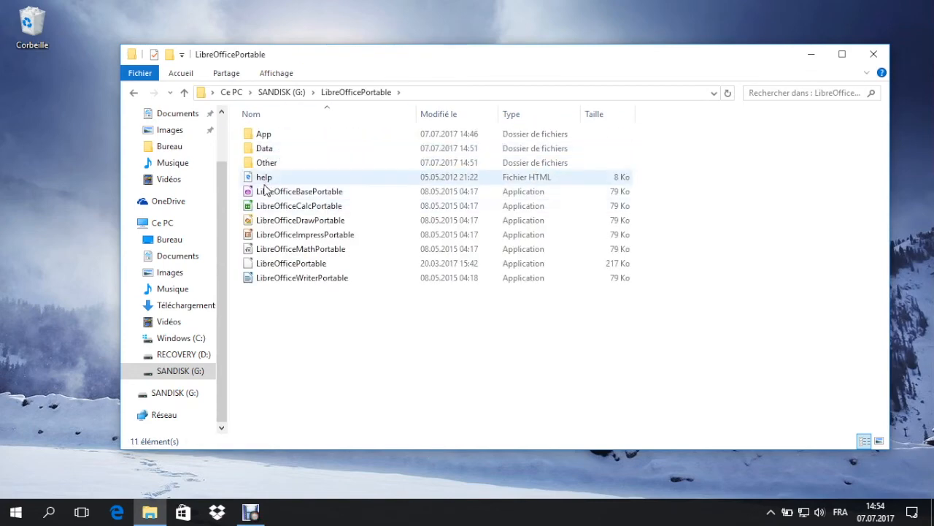
{"action": "left_click", "coordinate": [277, 267]}
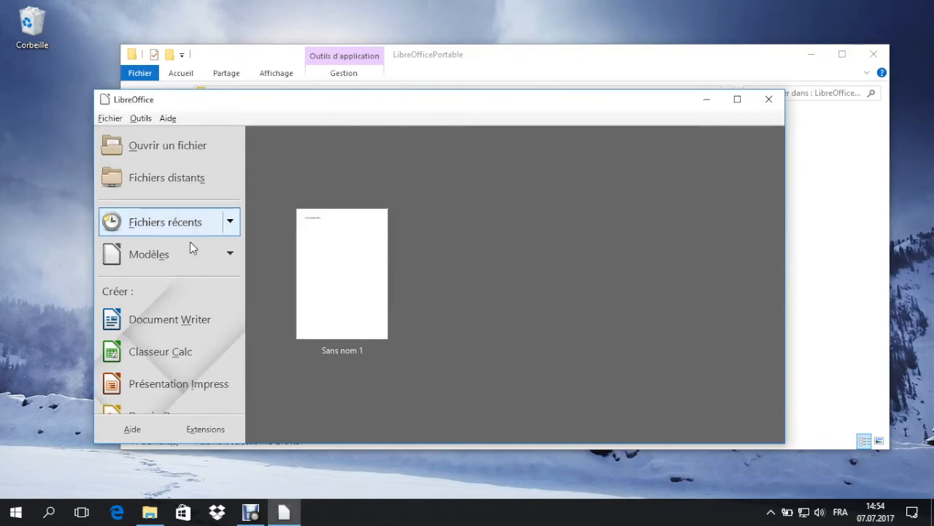
- Create a Calc spreadsheet, try selecting the range A1:E6, and close the spreadsheet without saving
{"action": "left_click", "coordinate": [153, 362]}
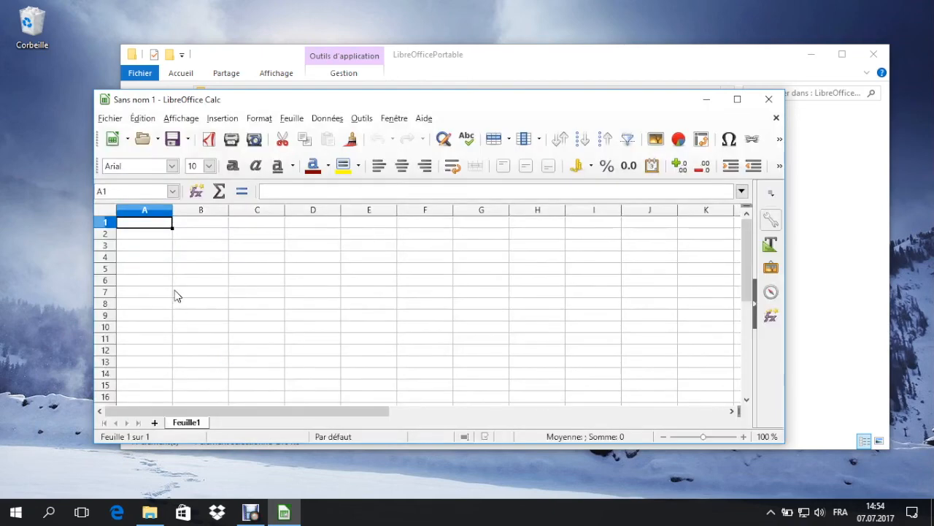
{"action": "left_click_drag", "start_coordinate": [175, 223], "coordinate": [380, 286]}
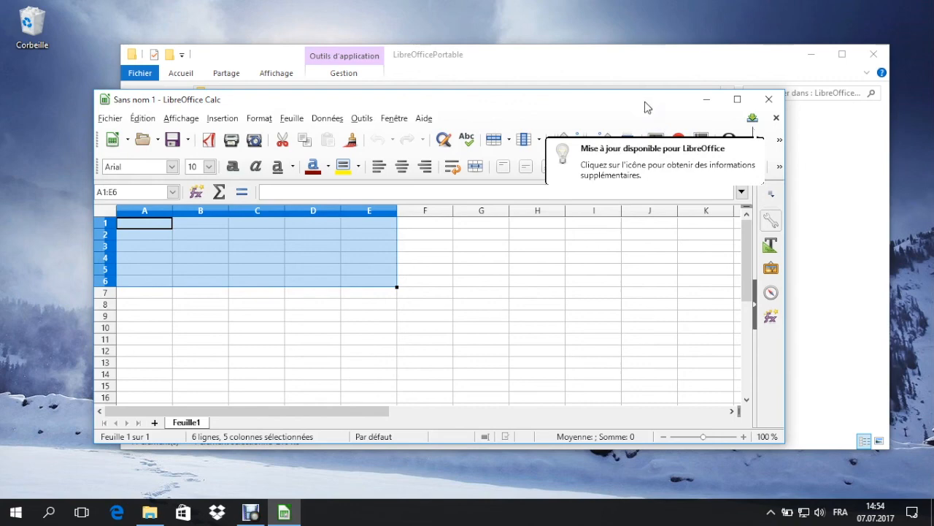
{"action": "left_click", "coordinate": [772, 102]}
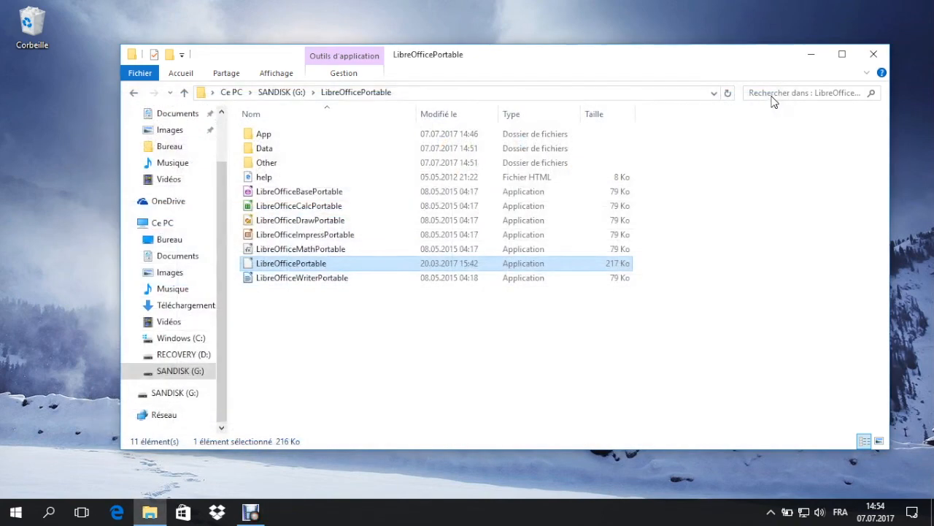